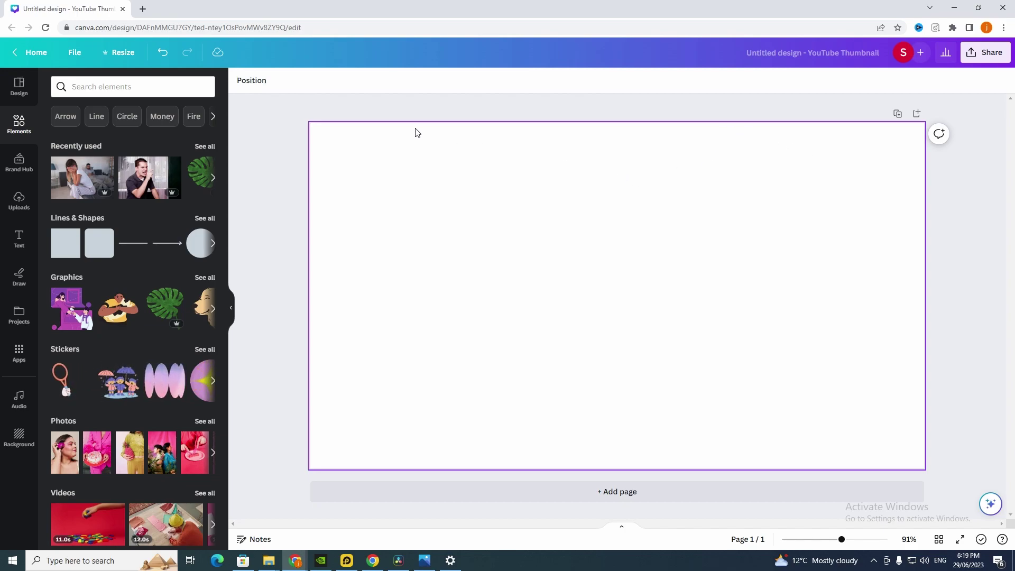
Rerun the 'man angry' video search, add the grey-haired man clip, then delete it.
left_click(113, 85)
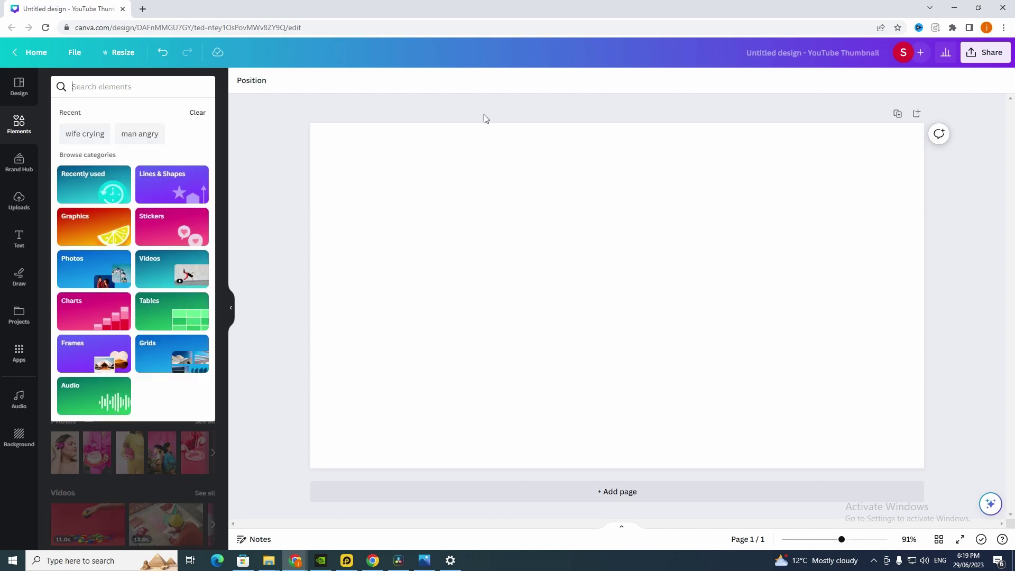
left_click(140, 133)
left_click(159, 111)
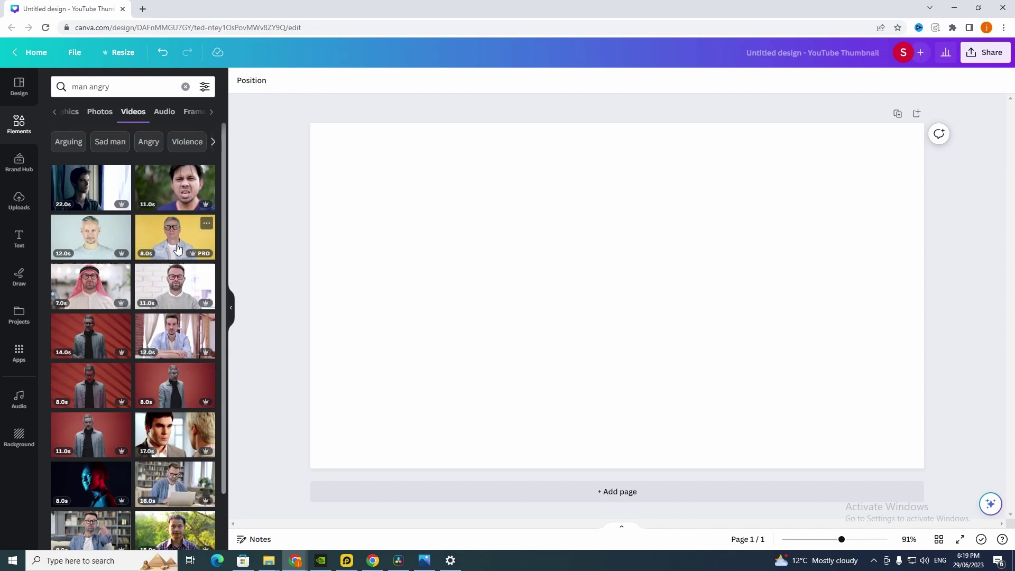
left_click(178, 239)
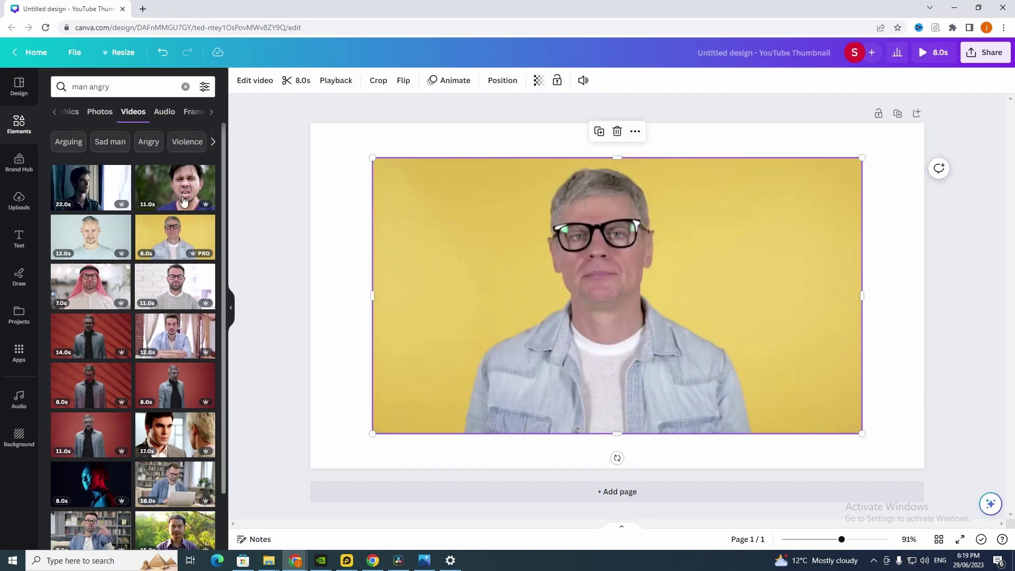
key("Delete")
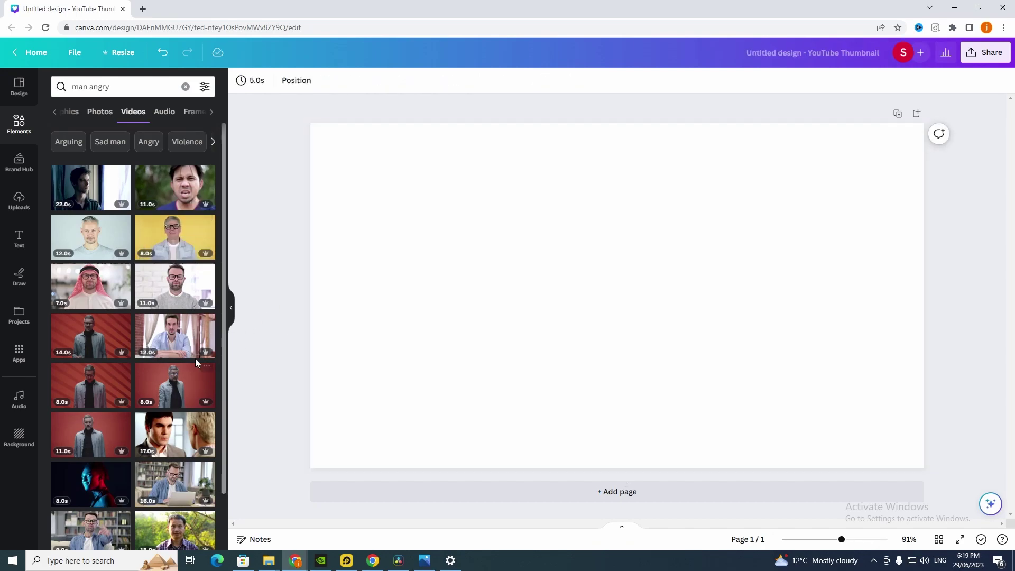
Add the blue-shirt man video and stretch it to fill the 1280x720 page.
left_click(176, 335)
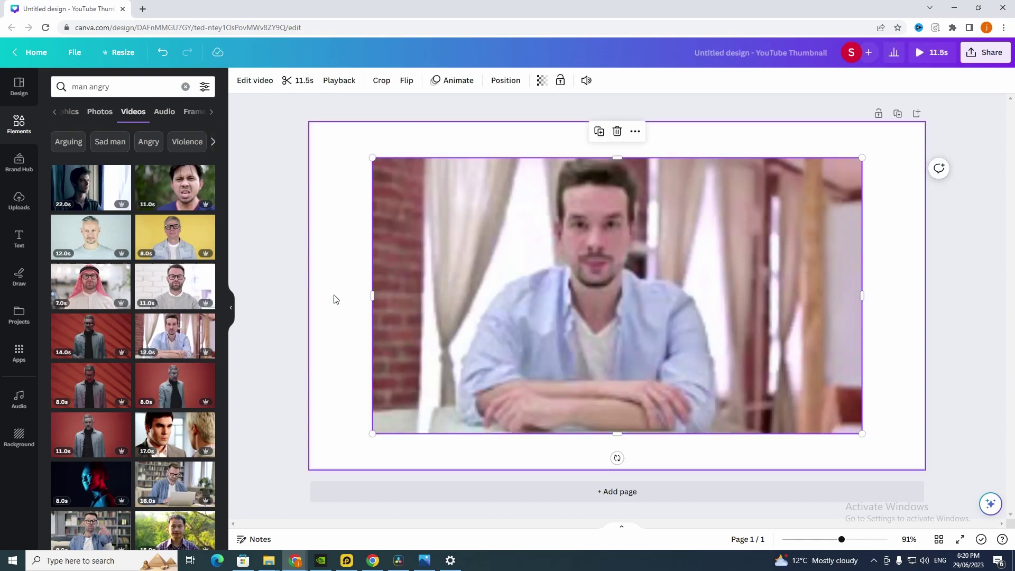
left_click_drag(380, 181, 310, 124)
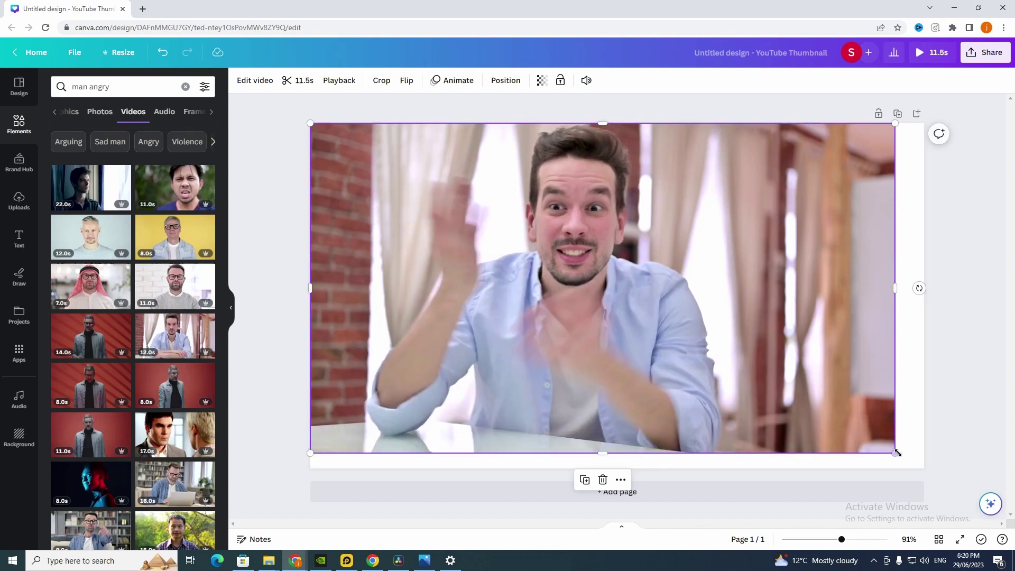
left_click_drag(895, 452, 924, 468)
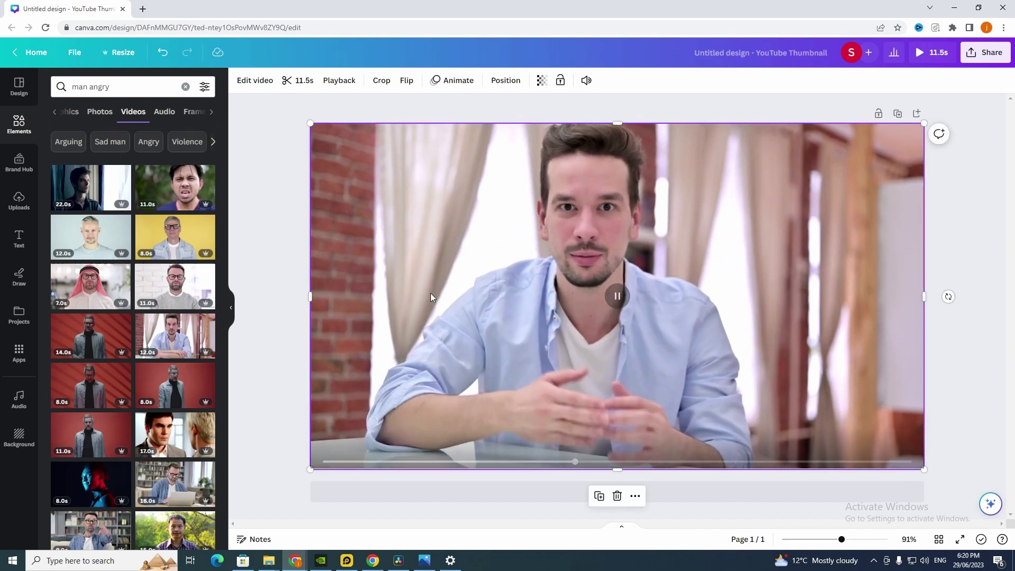
Apply Background Remover to the blue-shirt man video.
left_click(256, 81)
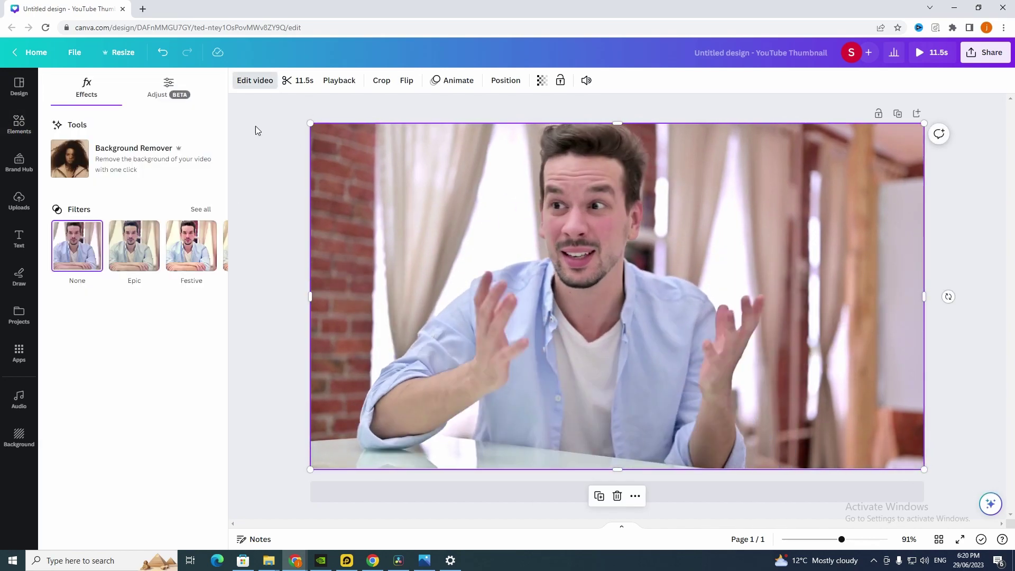
left_click(133, 159)
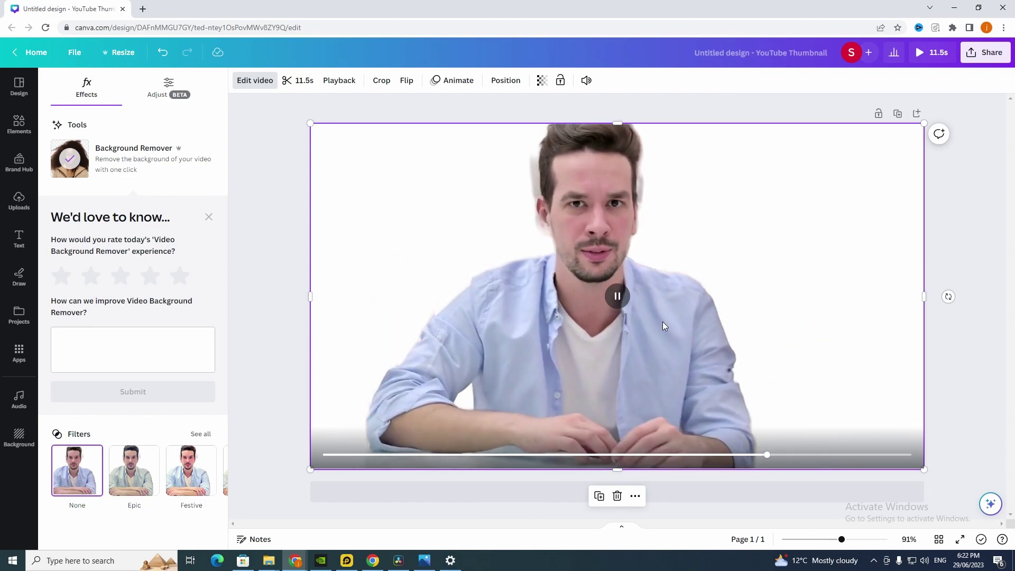
Crop and resize the cut-out man video so he sits on the page's left half.
double_click(700, 288)
left_click_drag(798, 188, 653, 287)
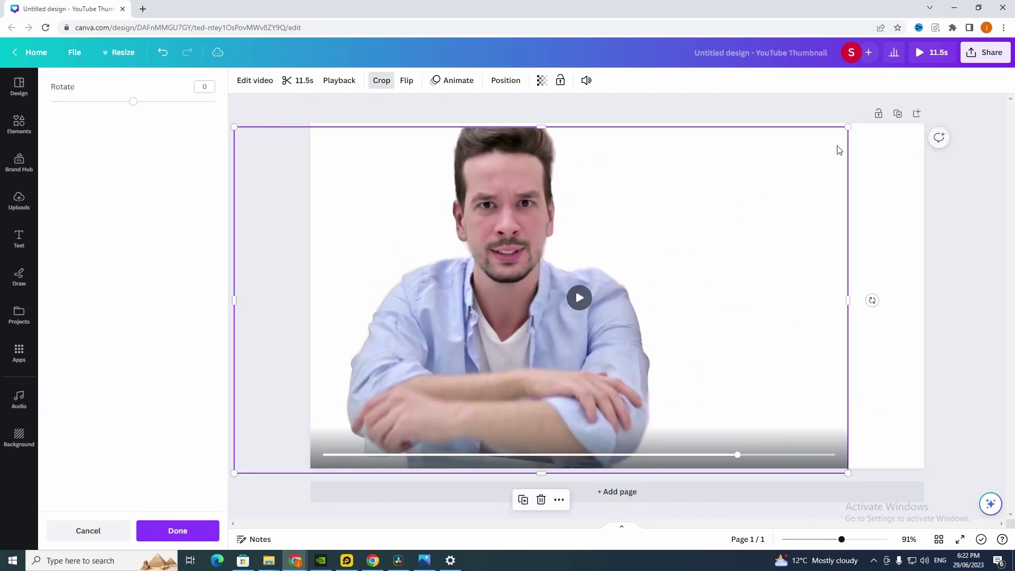
left_click_drag(857, 159, 754, 183)
left_click_drag(526, 309, 592, 209)
left_click(591, 209)
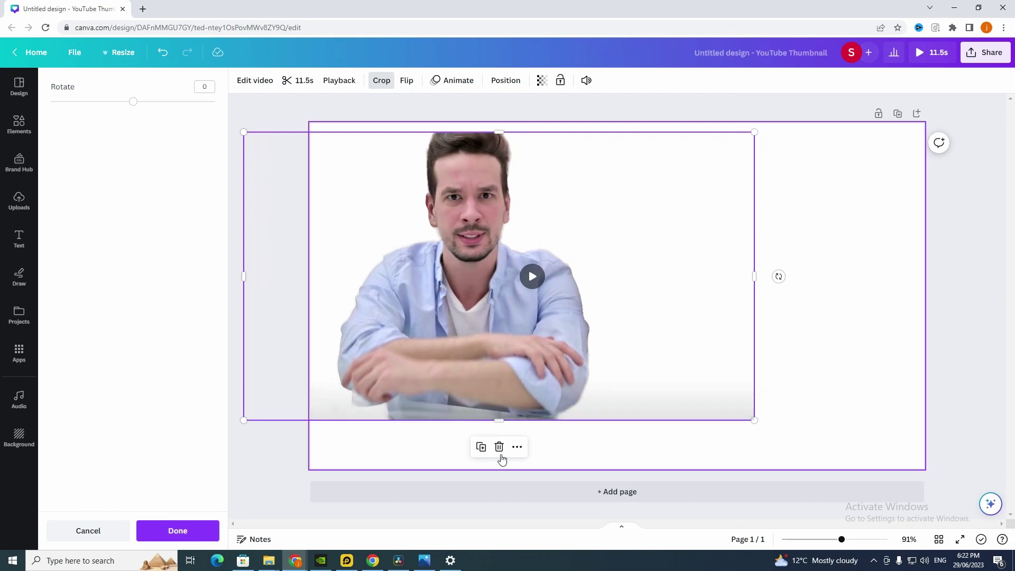
left_click_drag(244, 420, 228, 486)
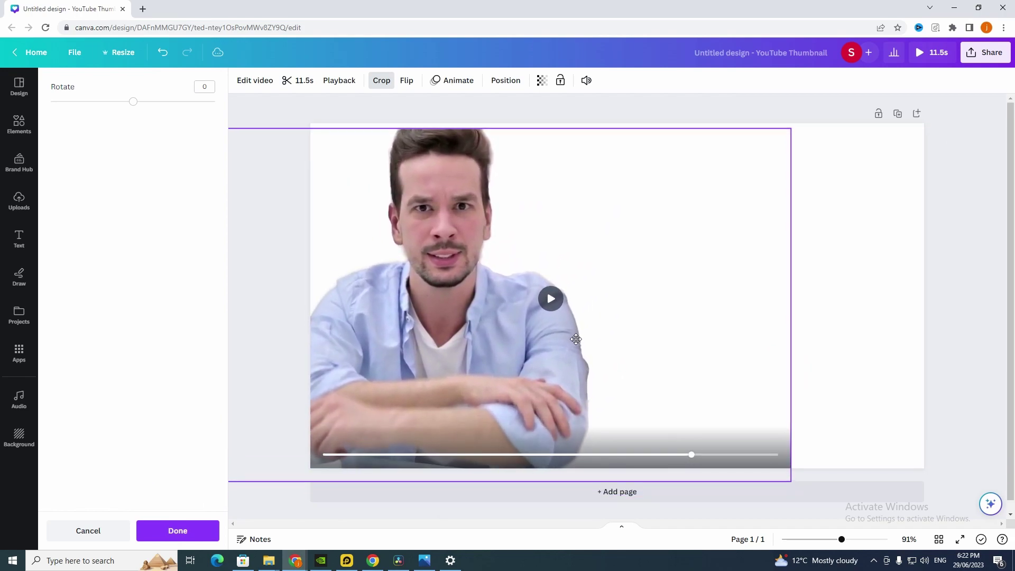
left_click_drag(791, 135, 817, 124)
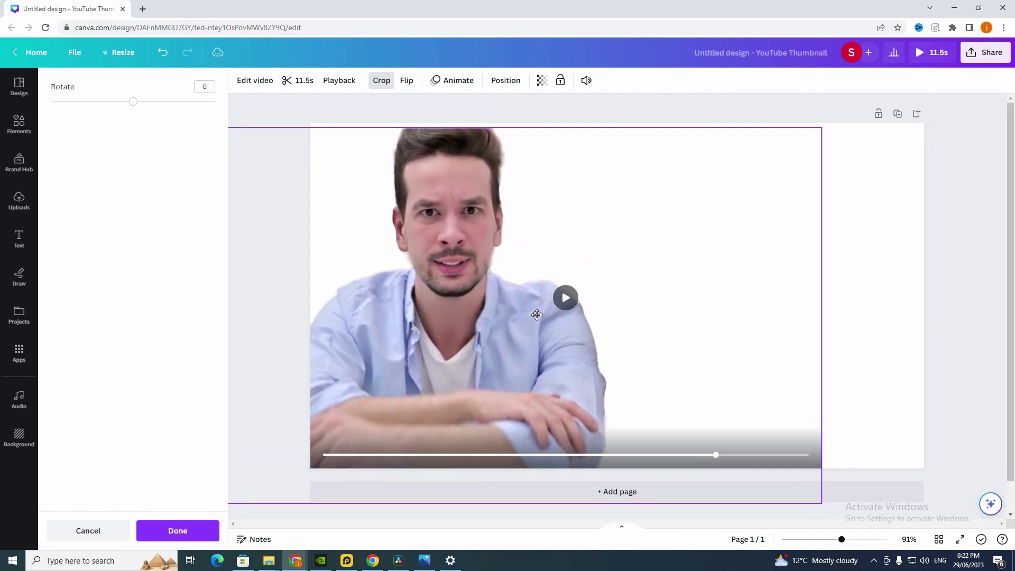
key("Return")
Add the yellow-background grey-haired man video on the right and remove its background.
key("Escape")
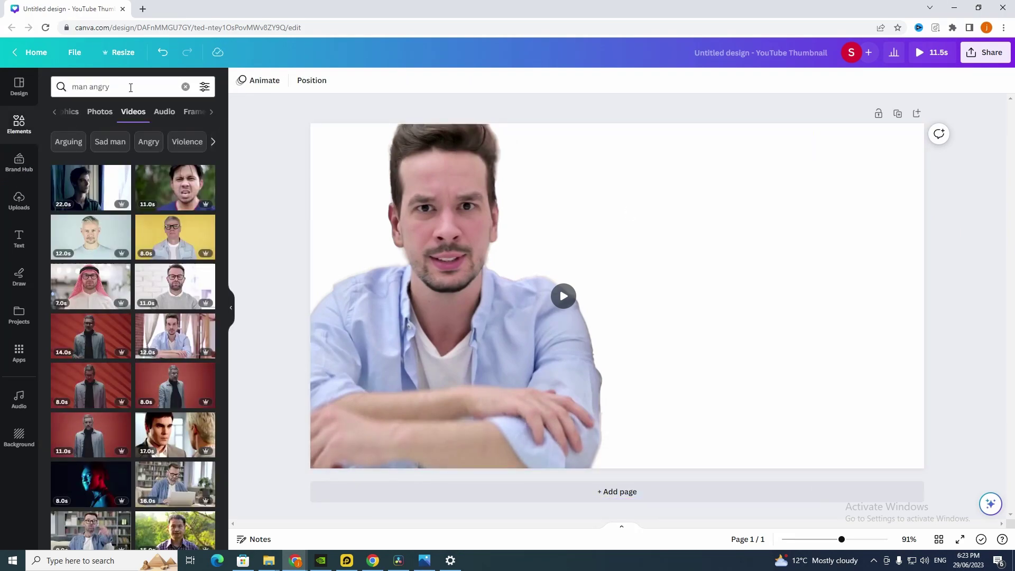
double_click(130, 87)
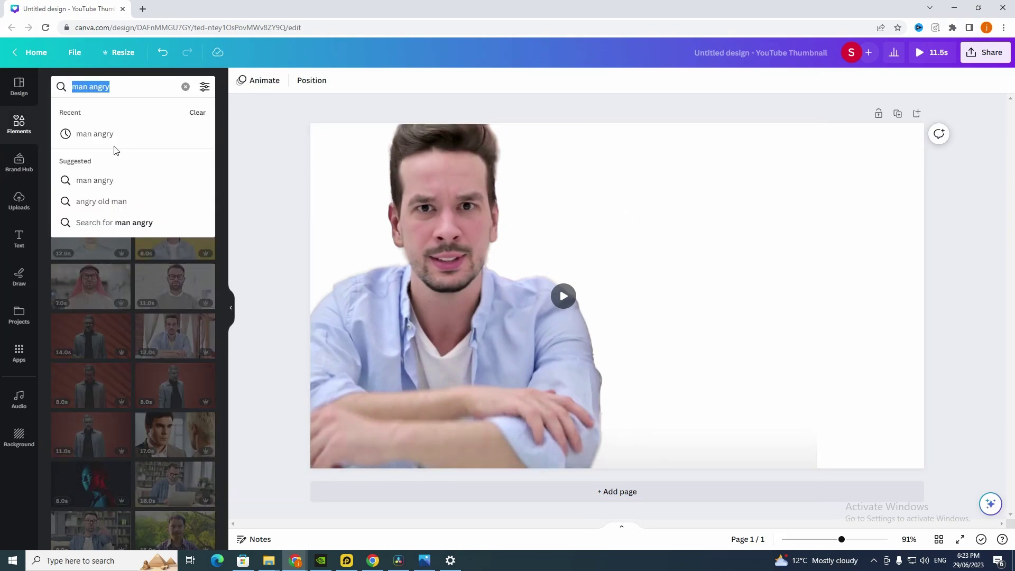
left_click(95, 134)
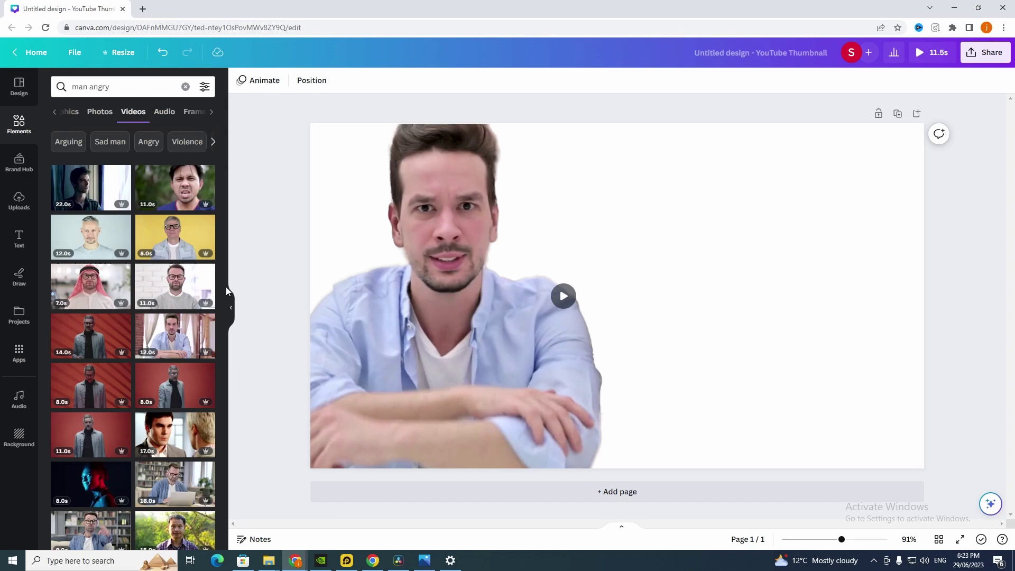
left_click(175, 235)
left_click_drag(698, 302, 786, 318)
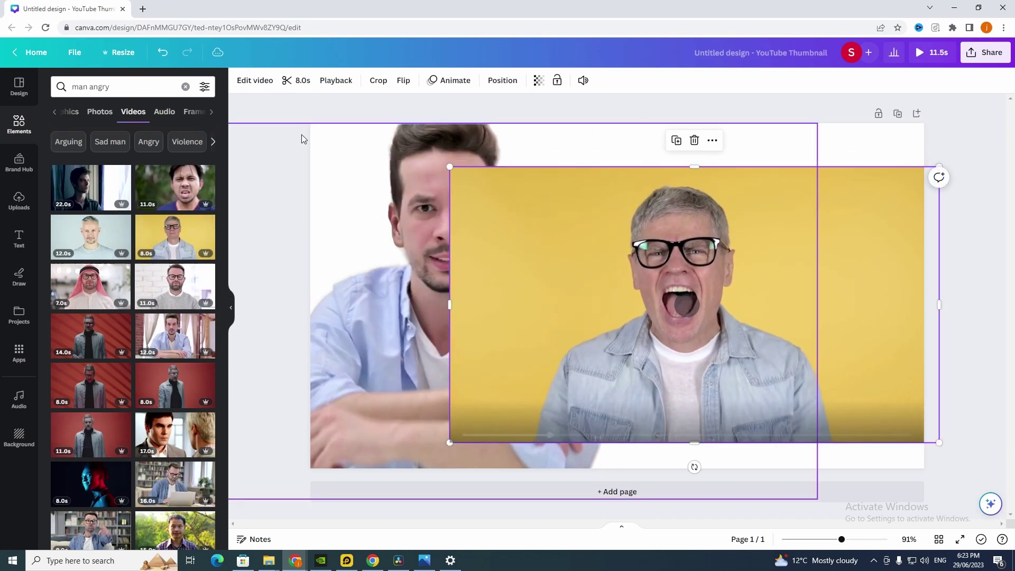
left_click(254, 80)
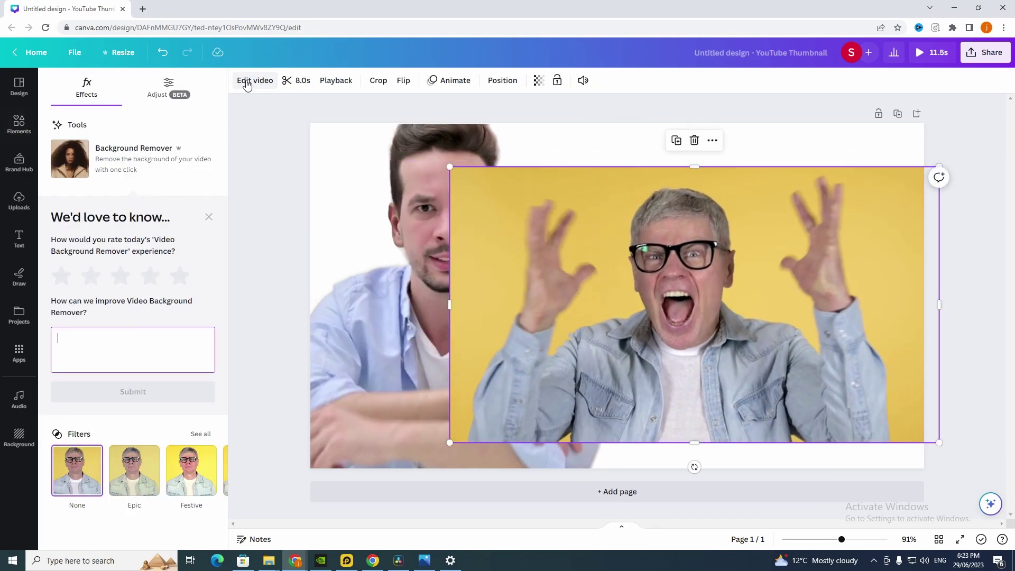
left_click(128, 163)
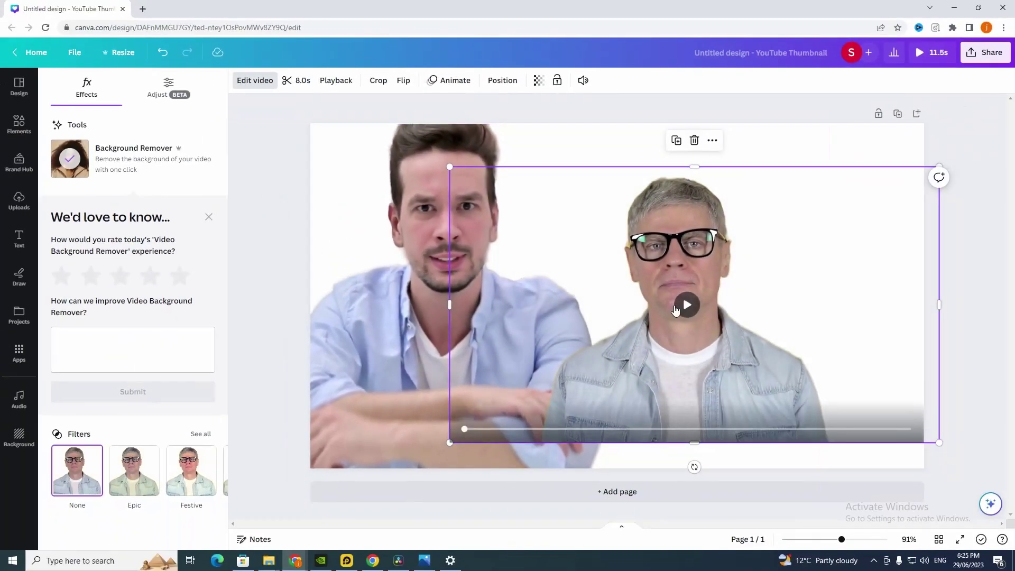
Enlarge and reposition the grey-haired man and younger man videos side by side.
left_click_drag(635, 322, 706, 341)
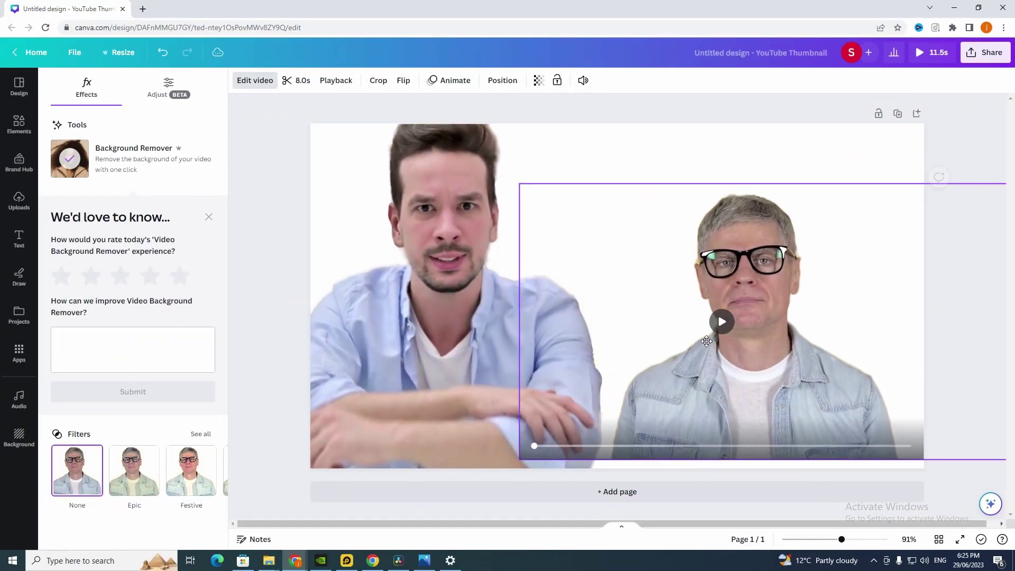
left_click_drag(521, 184, 373, 95)
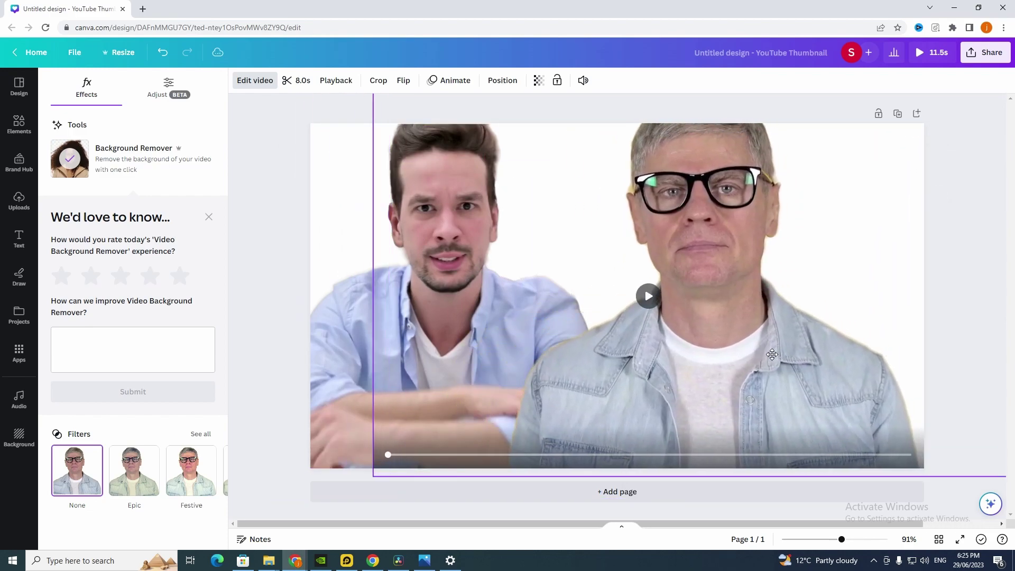
left_click_drag(772, 355, 802, 354)
left_click(352, 349)
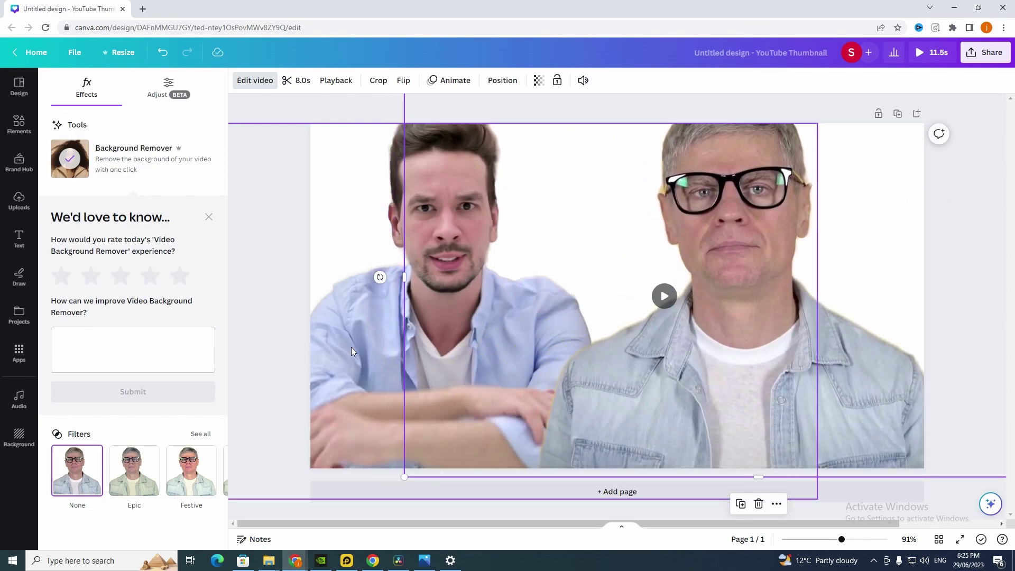
left_click_drag(351, 347, 445, 347)
left_click(714, 318)
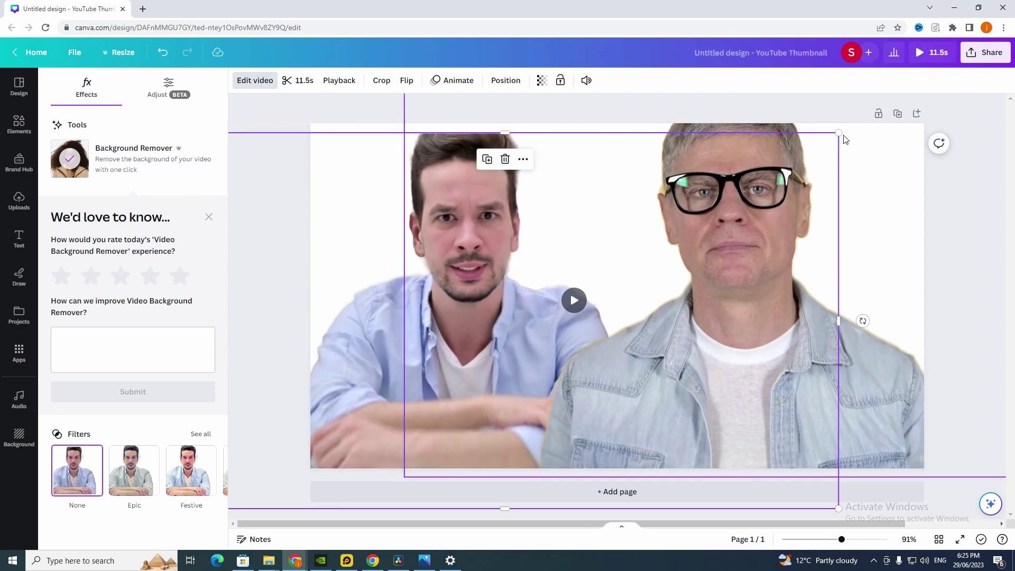
left_click_drag(839, 133, 869, 123)
left_click(560, 295)
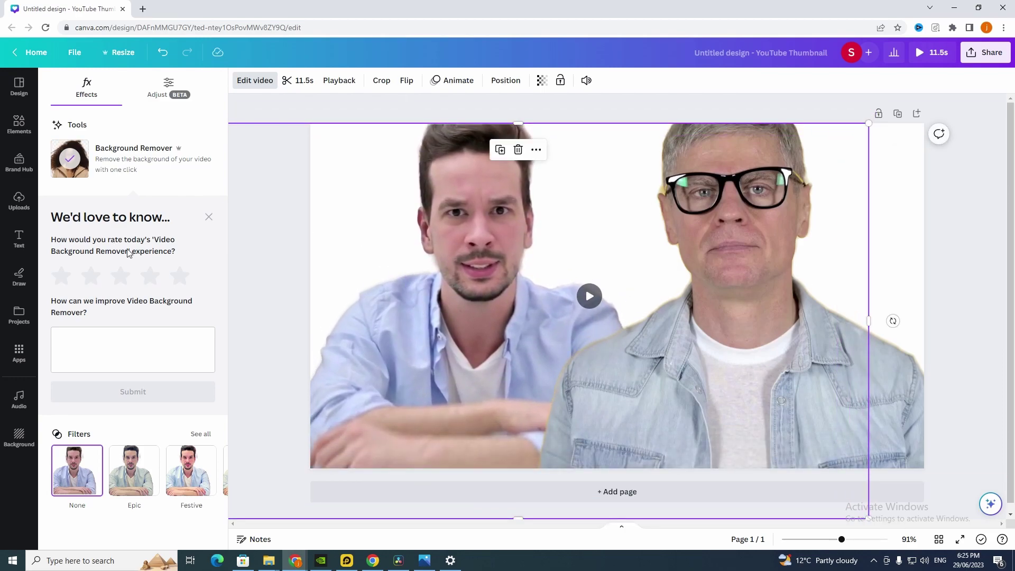
left_click(956, 211)
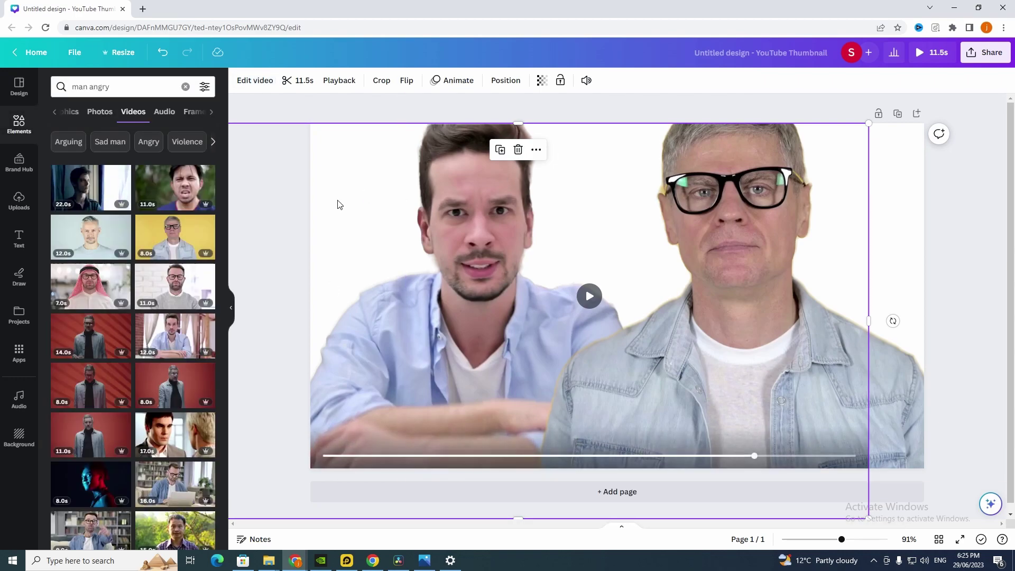
Try a 'hotel' pool clip, then shift the younger man's video right behind the man with glasses.
left_click(103, 87)
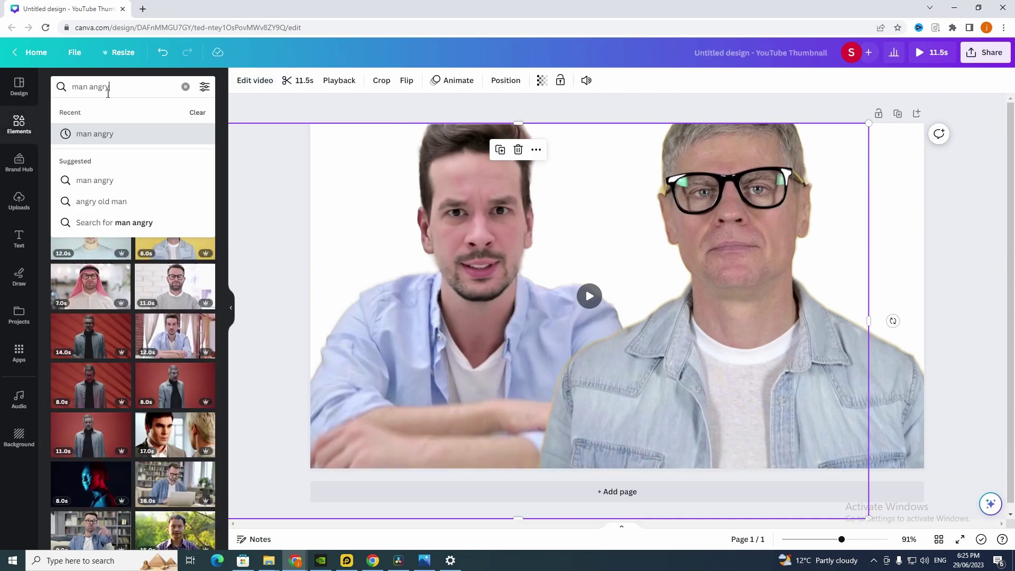
type("hotle")
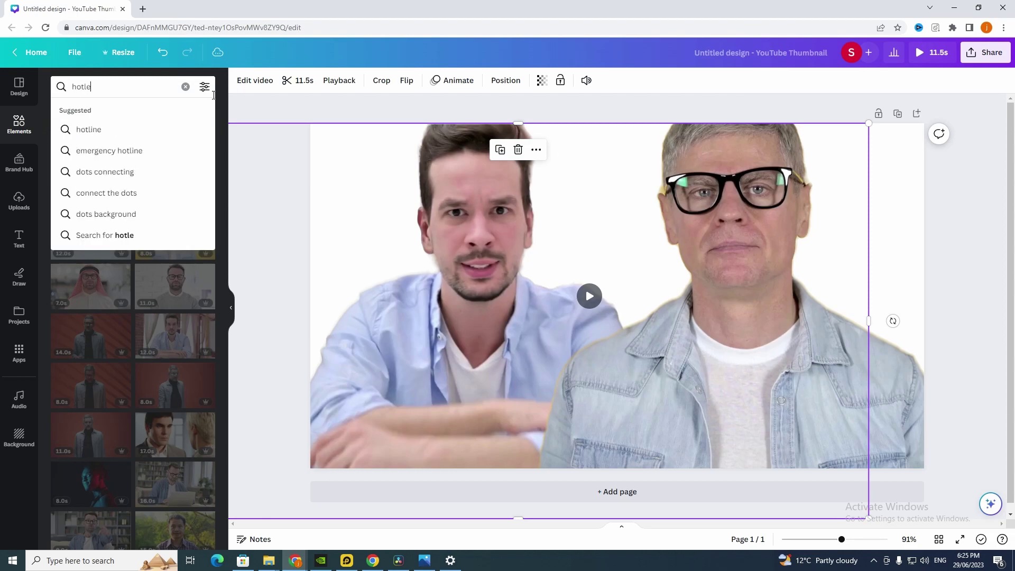
left_click(85, 130)
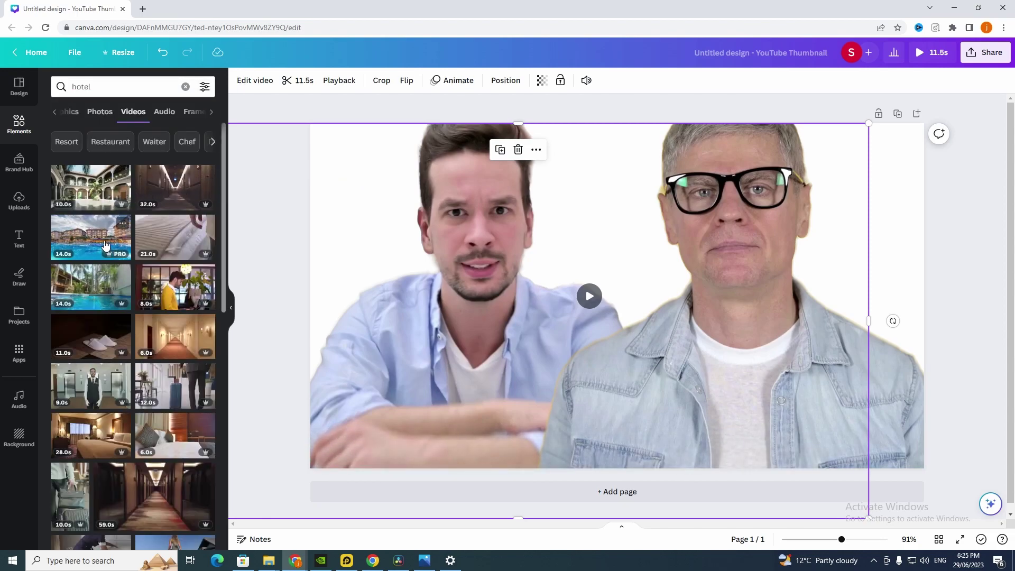
left_click_drag(104, 242, 359, 227)
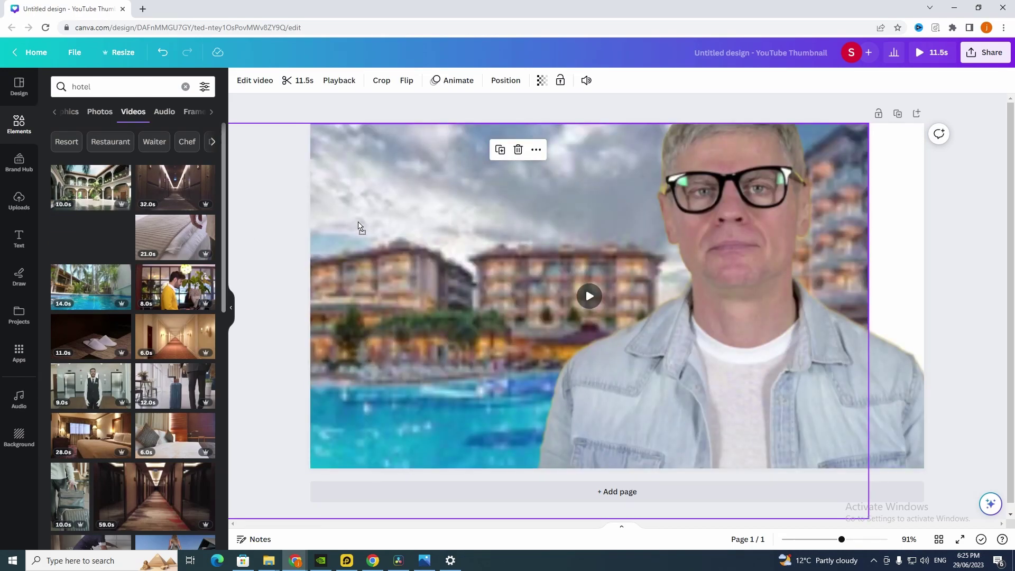
left_click(506, 80)
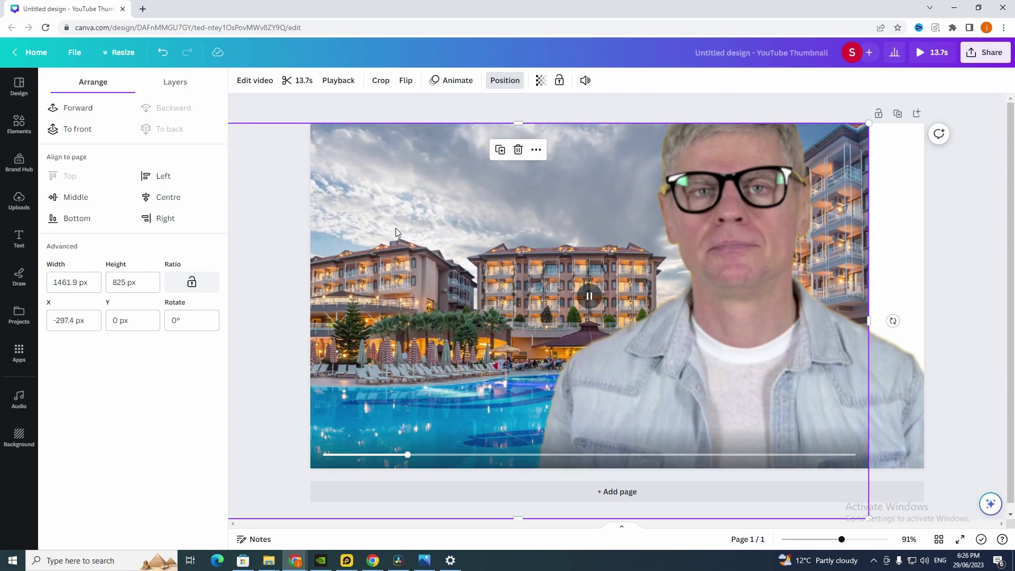
mouse_move(422, 257)
left_mouse_down()
mouse_move(527, 548)
mouse_move(454, 256)
left_mouse_up()
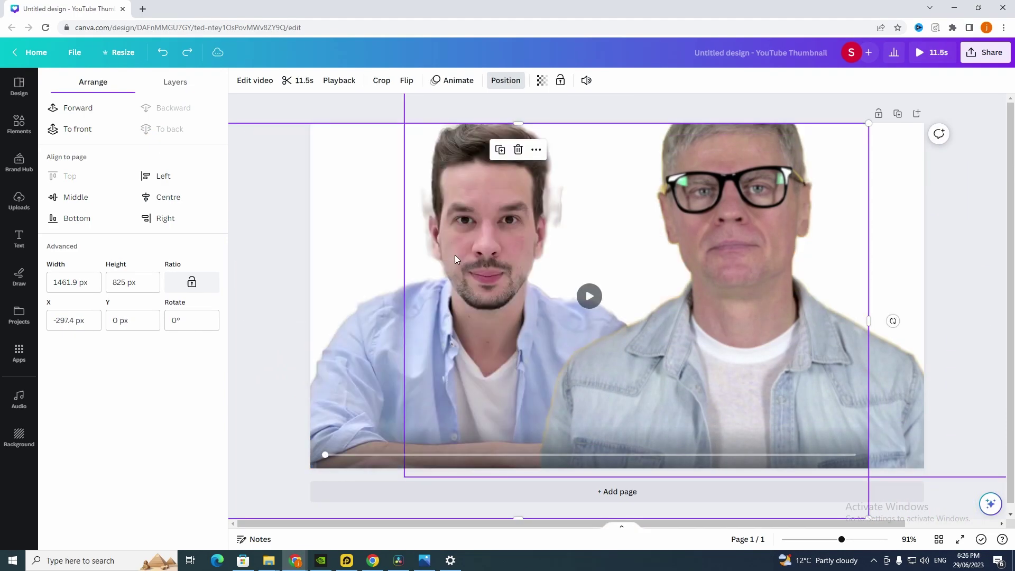
mouse_move(430, 215)
left_mouse_down()
mouse_move(596, 296)
mouse_move(653, 238)
left_mouse_up()
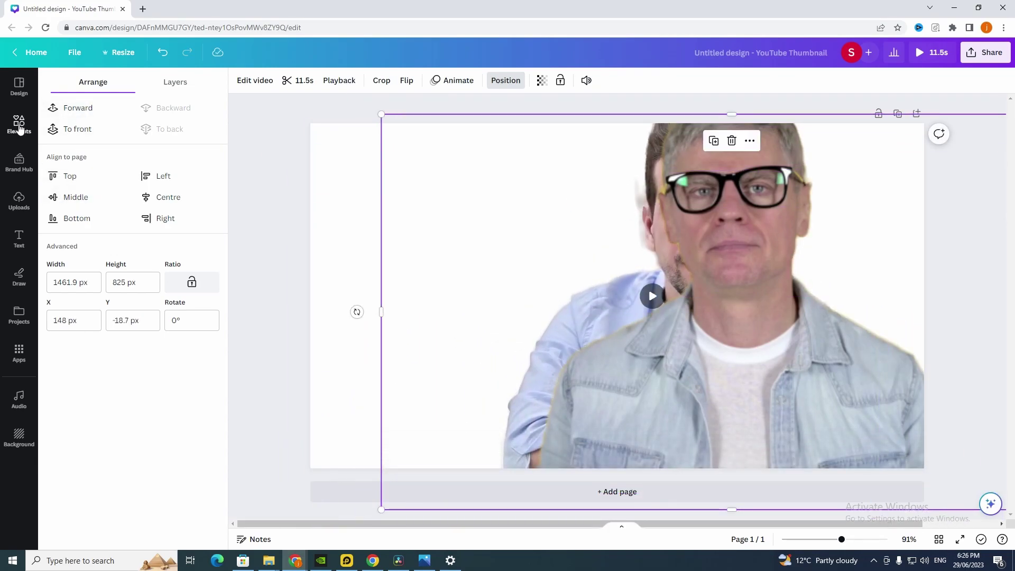
Drop the hotel courtyard video in as page background and move the younger man back left.
left_click(18, 124)
left_click(116, 88)
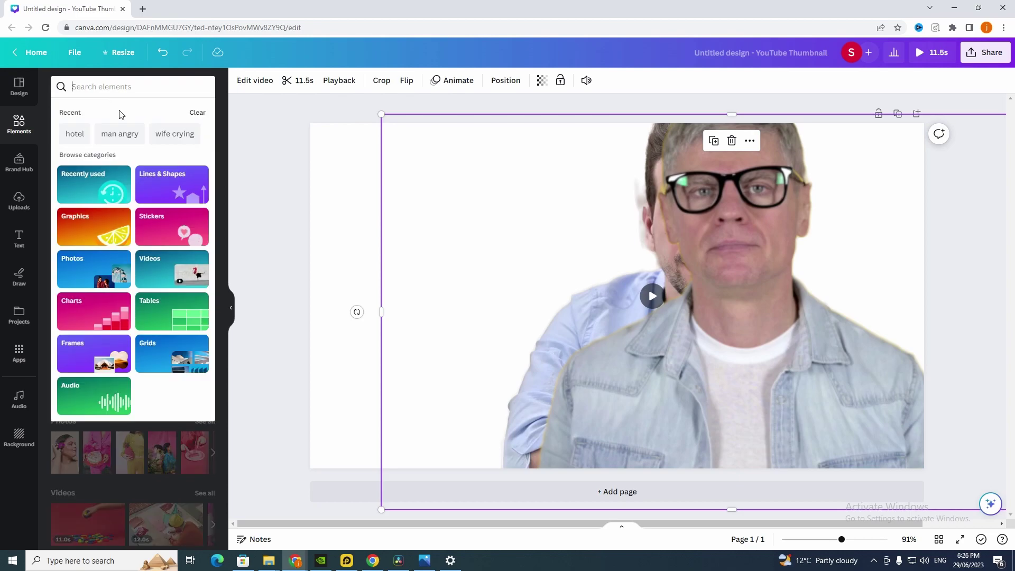
left_click(77, 133)
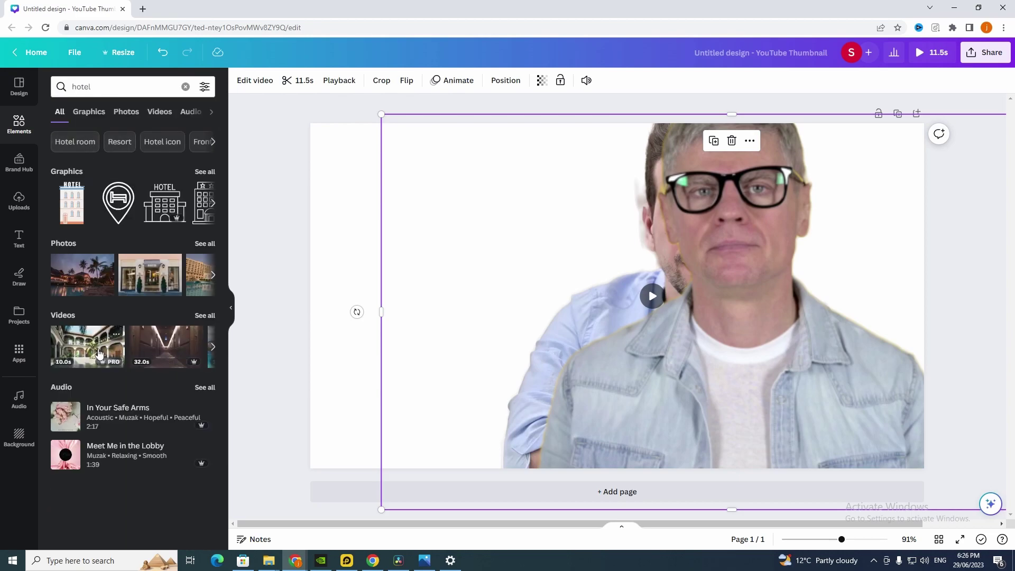
left_click_drag(87, 347, 345, 307)
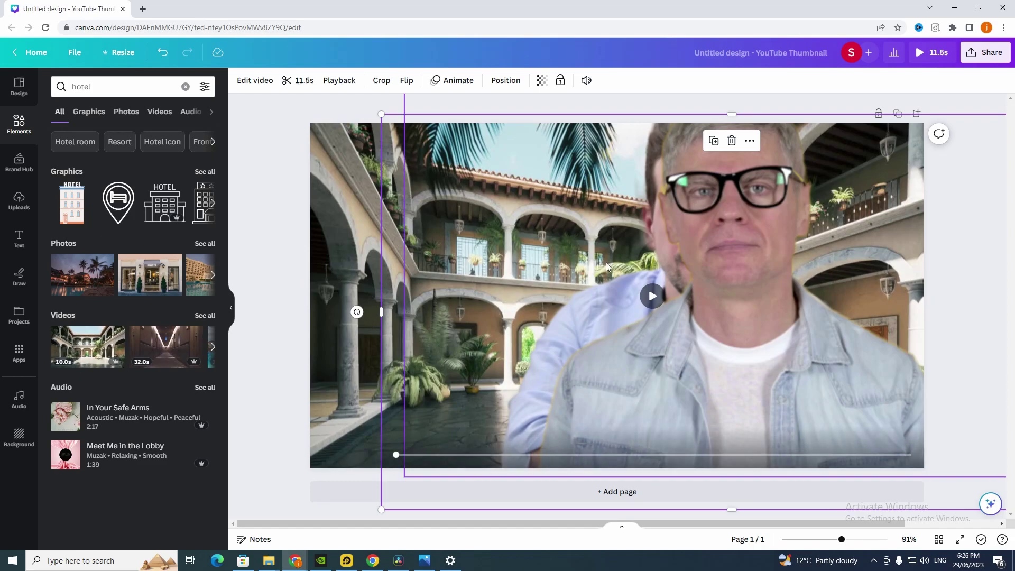
mouse_move(591, 317)
left_mouse_down()
mouse_move(346, 316)
mouse_move(764, 321)
left_mouse_up()
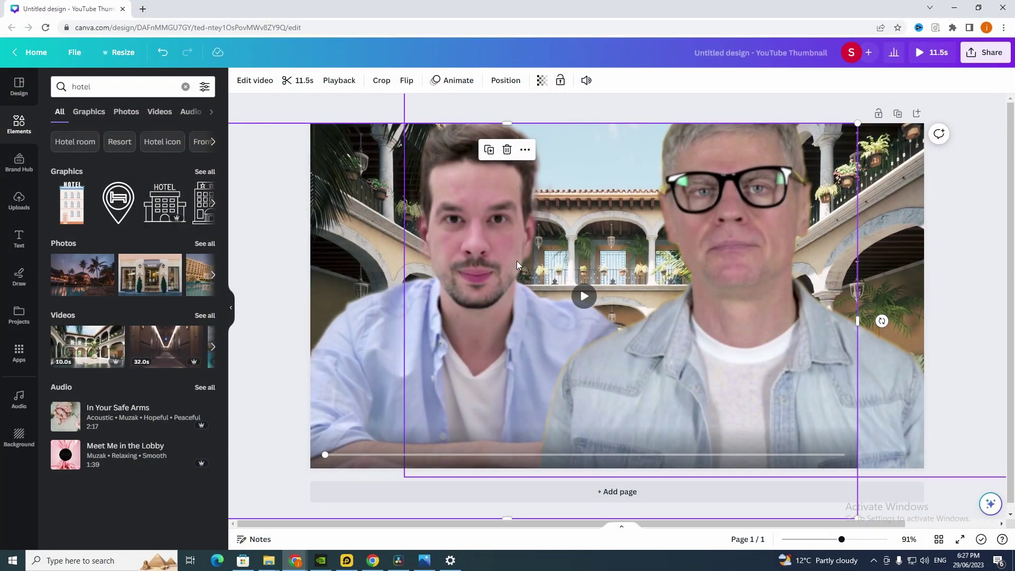
Download the design from Share as a 720p MP4 video.
left_click(992, 53)
left_click(843, 321)
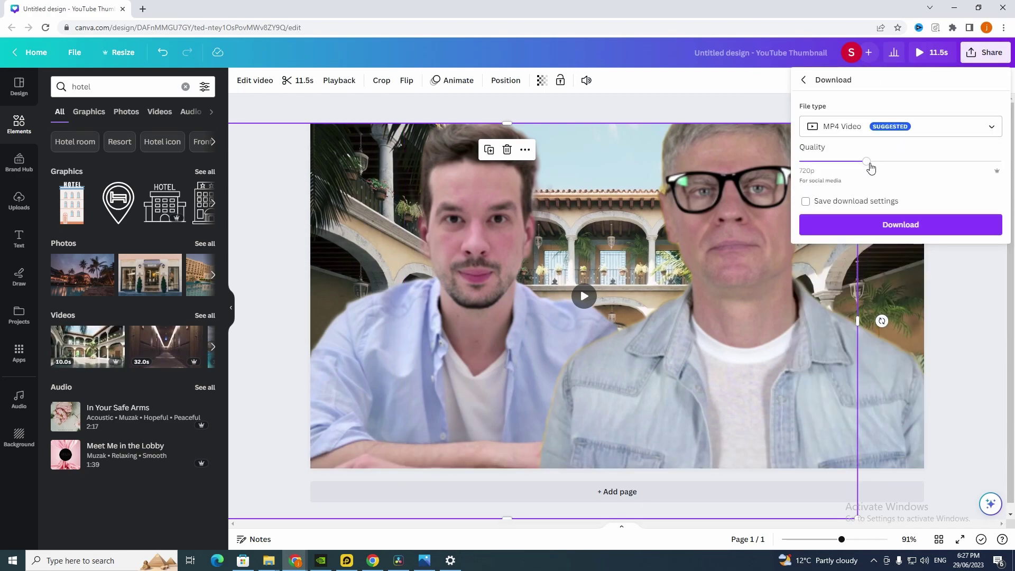
left_click(901, 226)
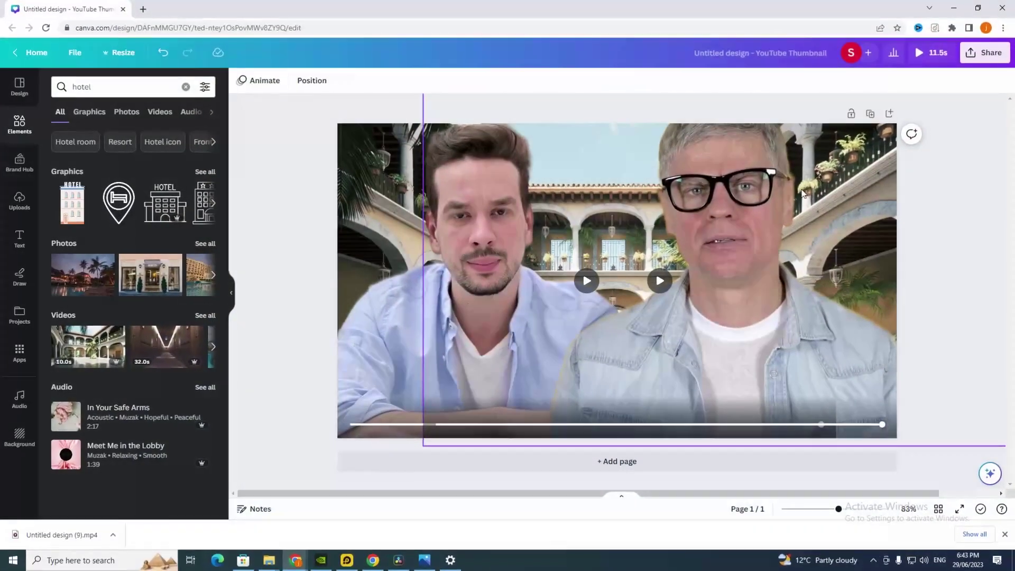
left_click(2, 500)
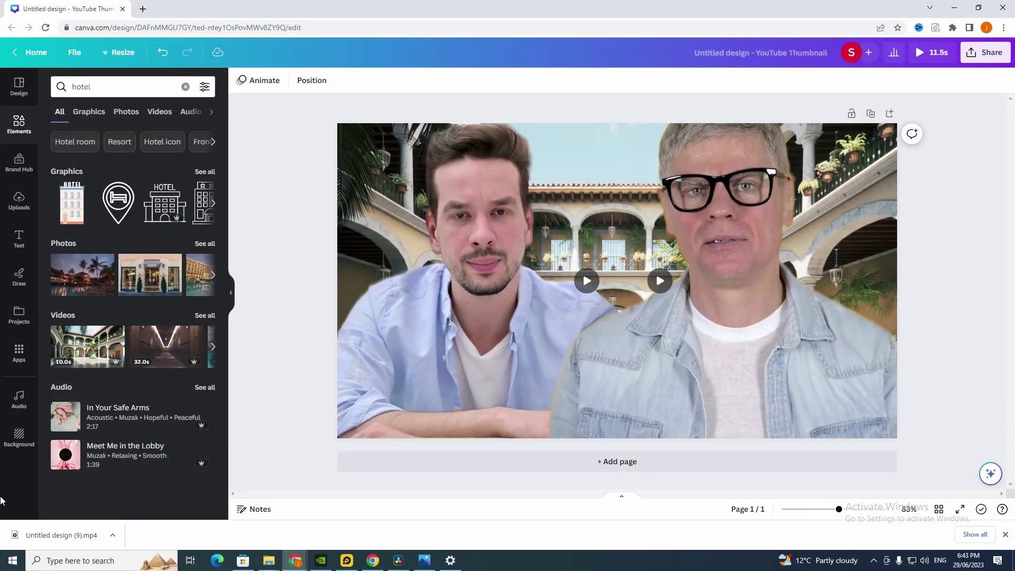
Open the downloaded Untitled design (9) MP4 in Media Player and pause near the end.
left_click(53, 537)
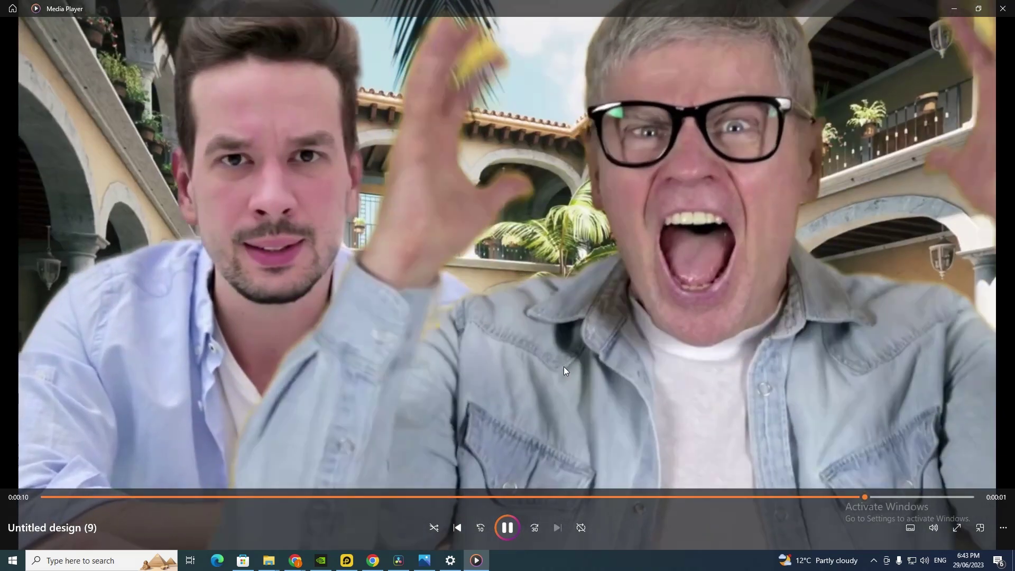
left_click(507, 528)
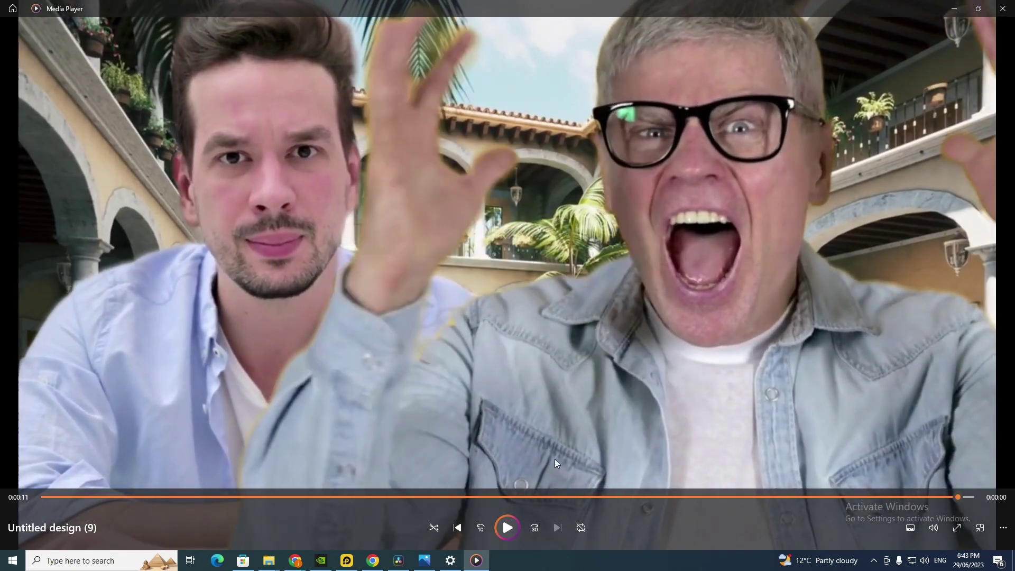